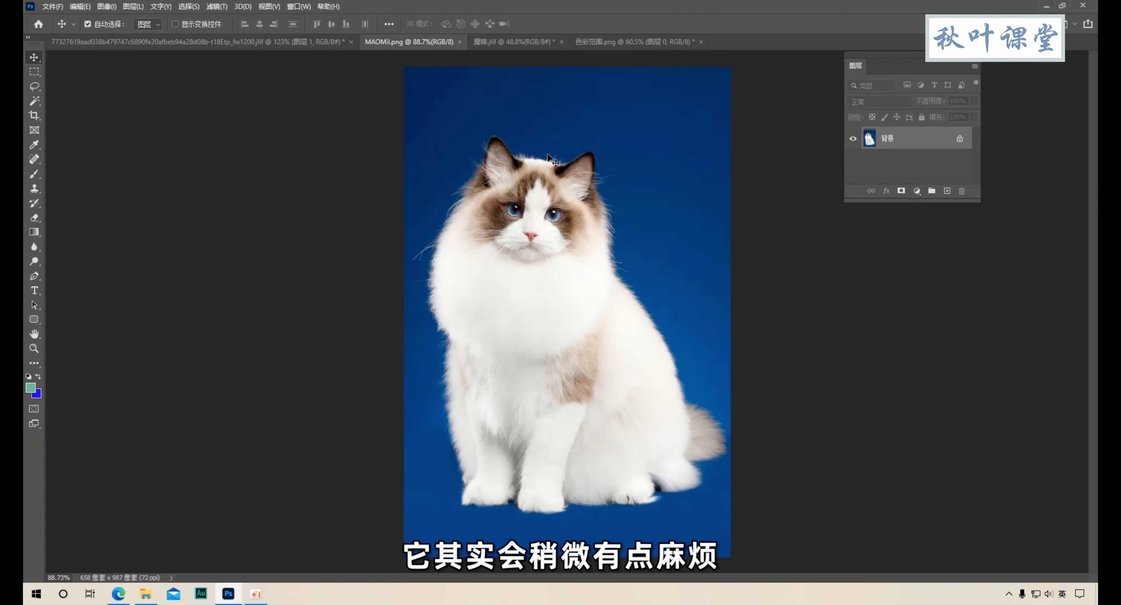
- Zoom in on the cat, then shift the Layers panel slightly down and make it taller
scroll(549, 158, "up", 1)
scroll(550, 158, "up", 1)
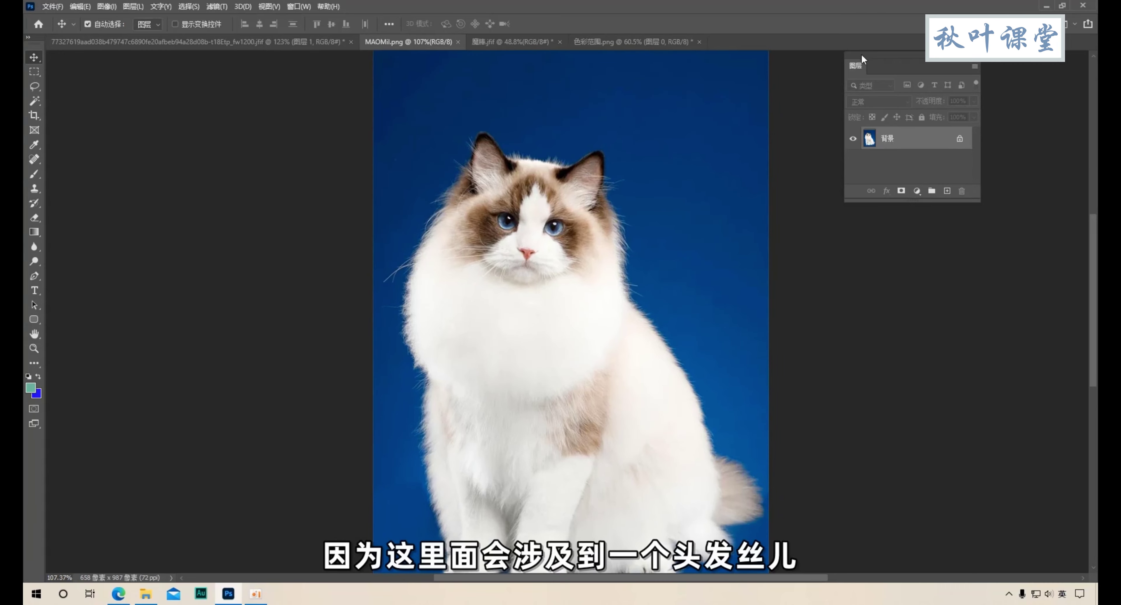
left_click_drag(862, 55, 865, 68)
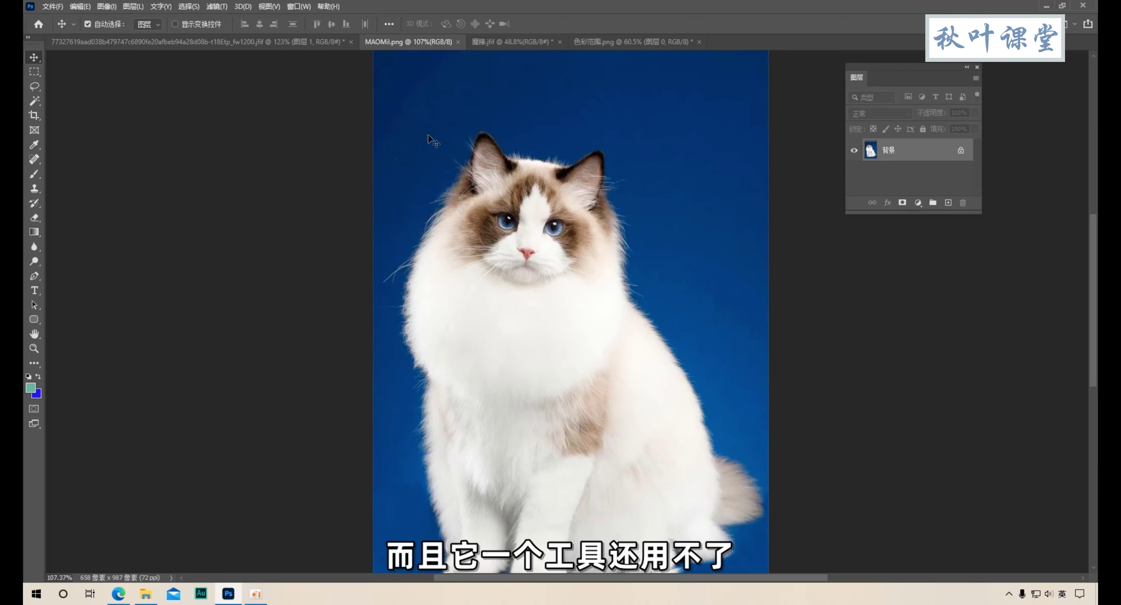
left_click_drag(866, 211, 865, 343)
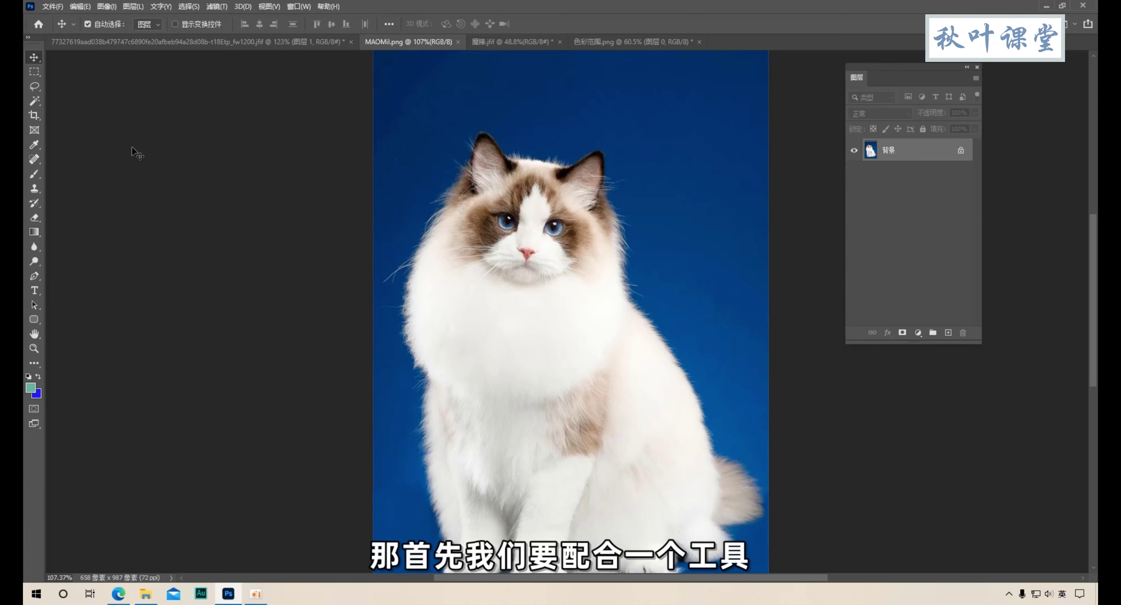
- Roughly select the cat with the Object Selection Tool by boxing the area around it
right_click(35, 104)
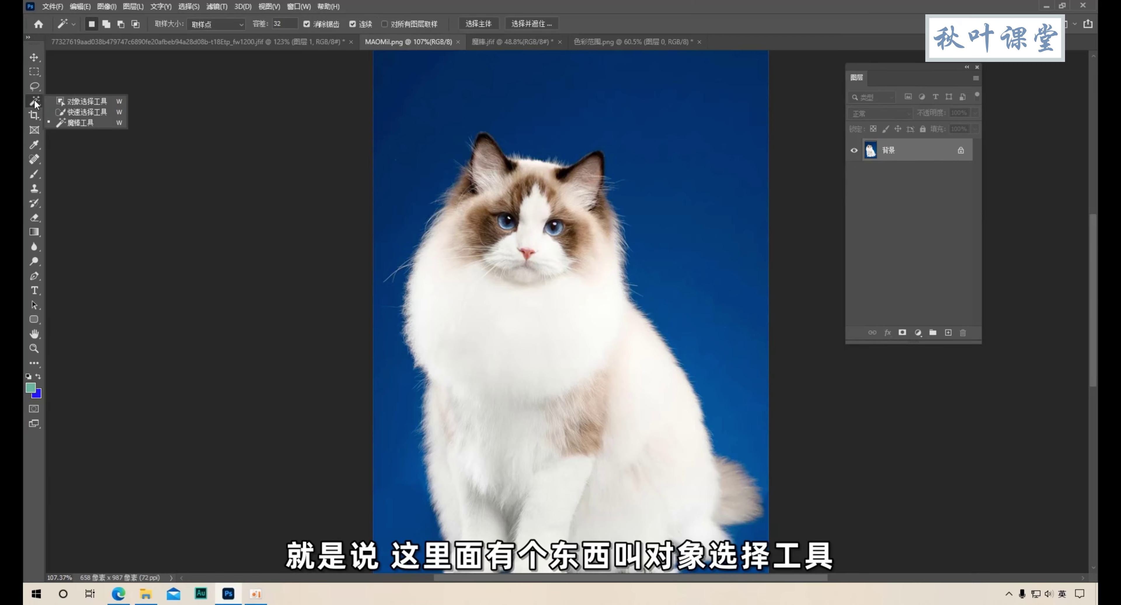
left_click(79, 102)
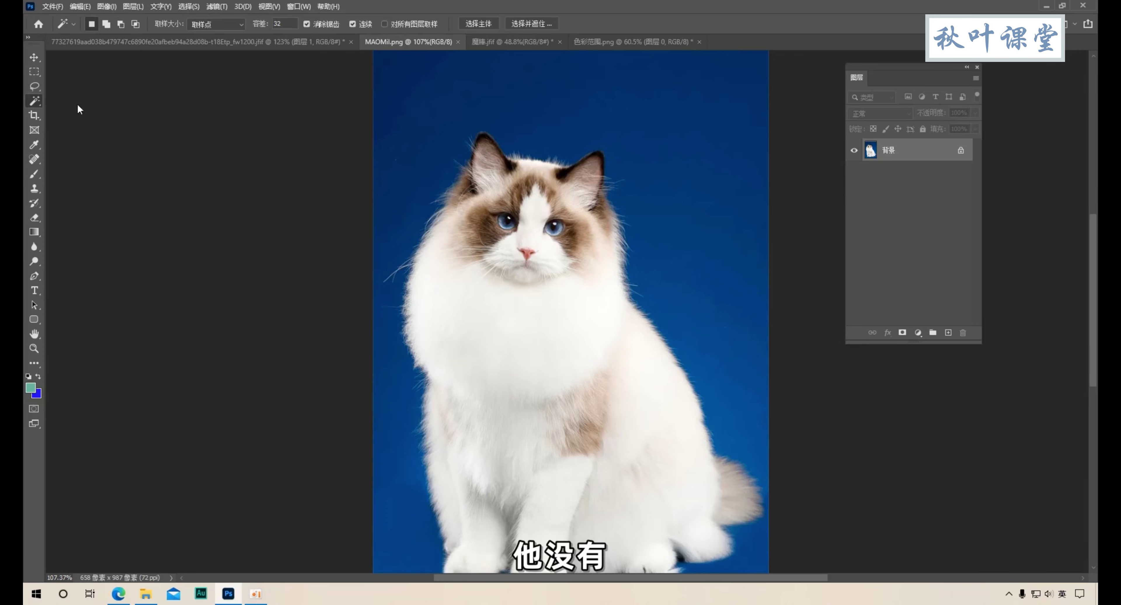
scroll(348, 126, "down", 2)
scroll(431, 124, "up", 1)
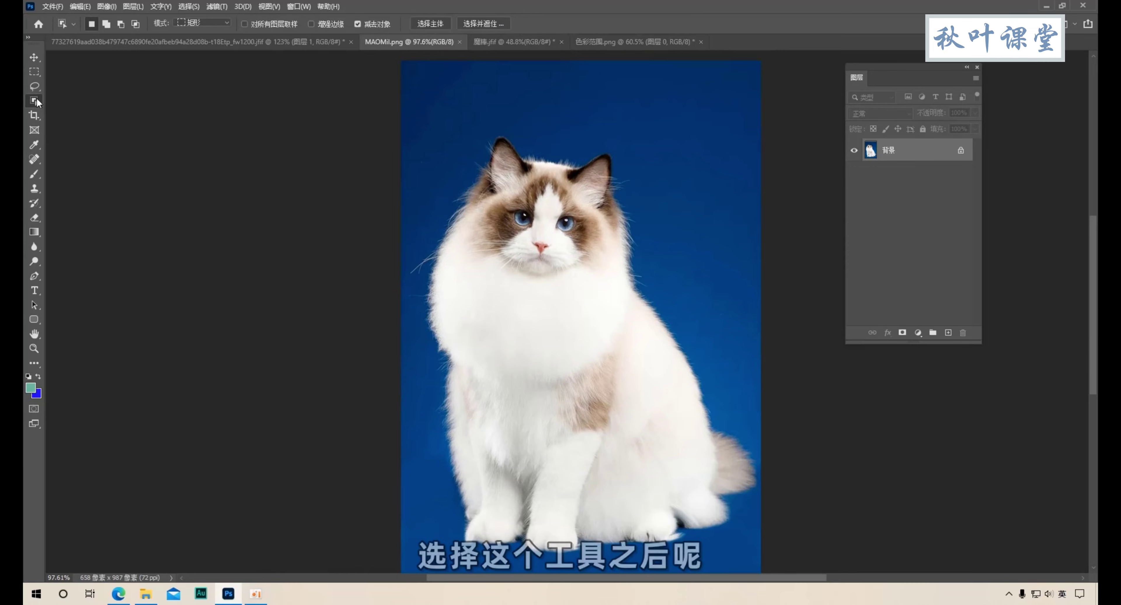
left_click_drag(405, 105, 746, 542)
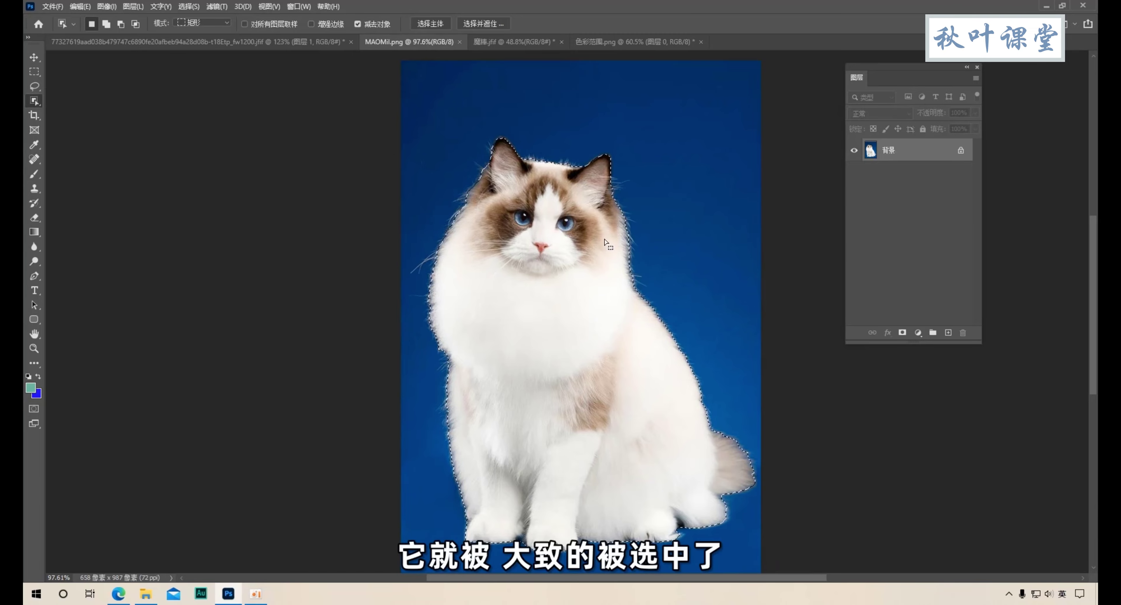
- Deselect, then brush a new Quick Selection over the cat's face, ears and head fur
key("ctrl+d")
right_click(36, 98)
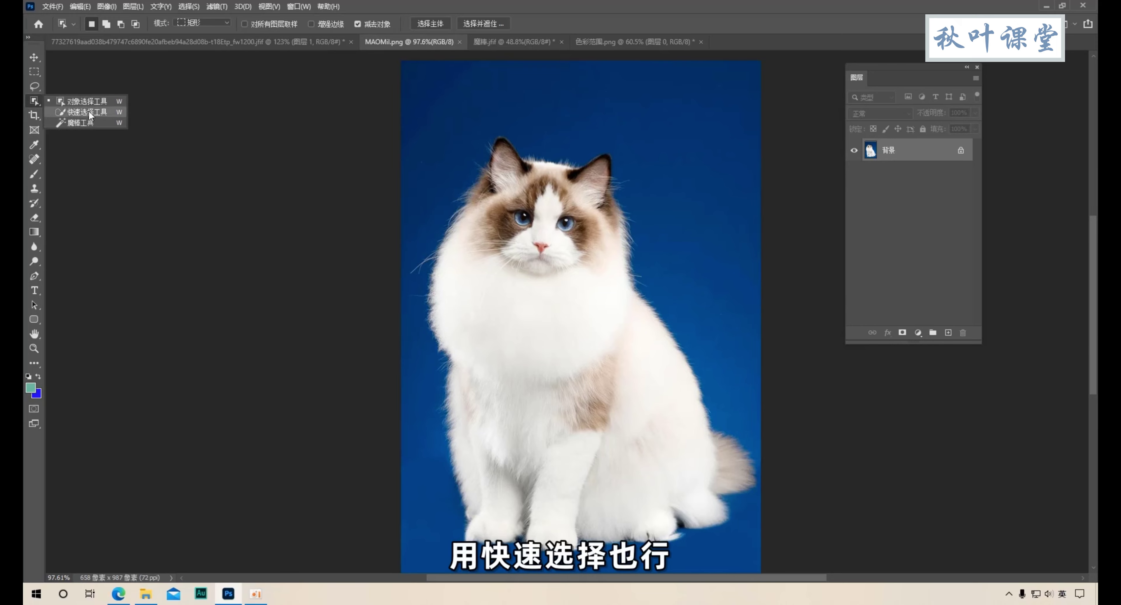
left_click(80, 109)
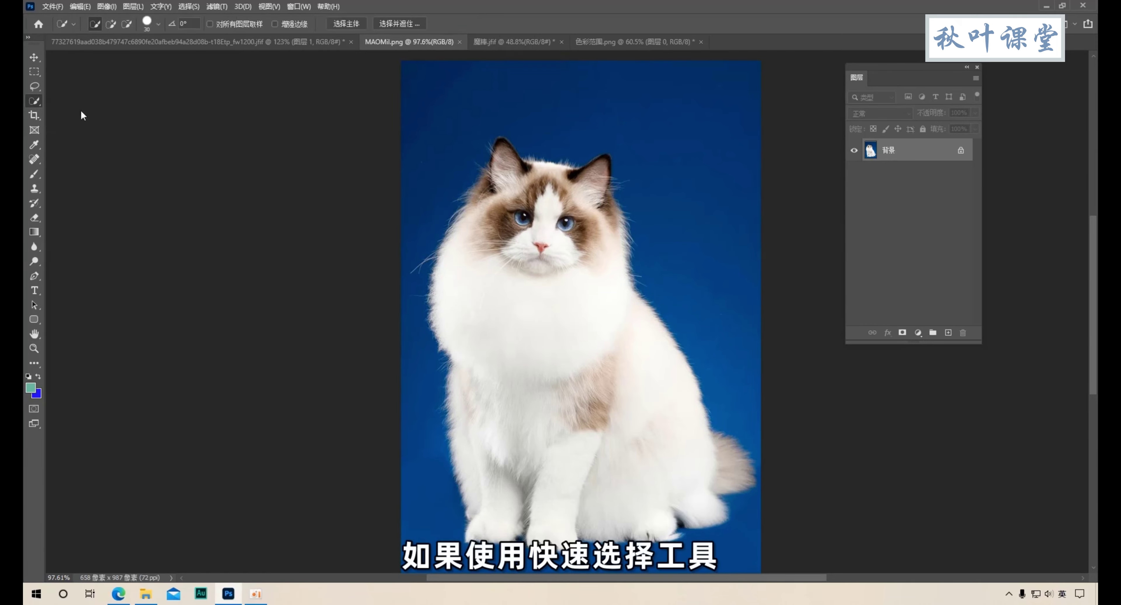
left_click_drag(537, 193, 621, 477)
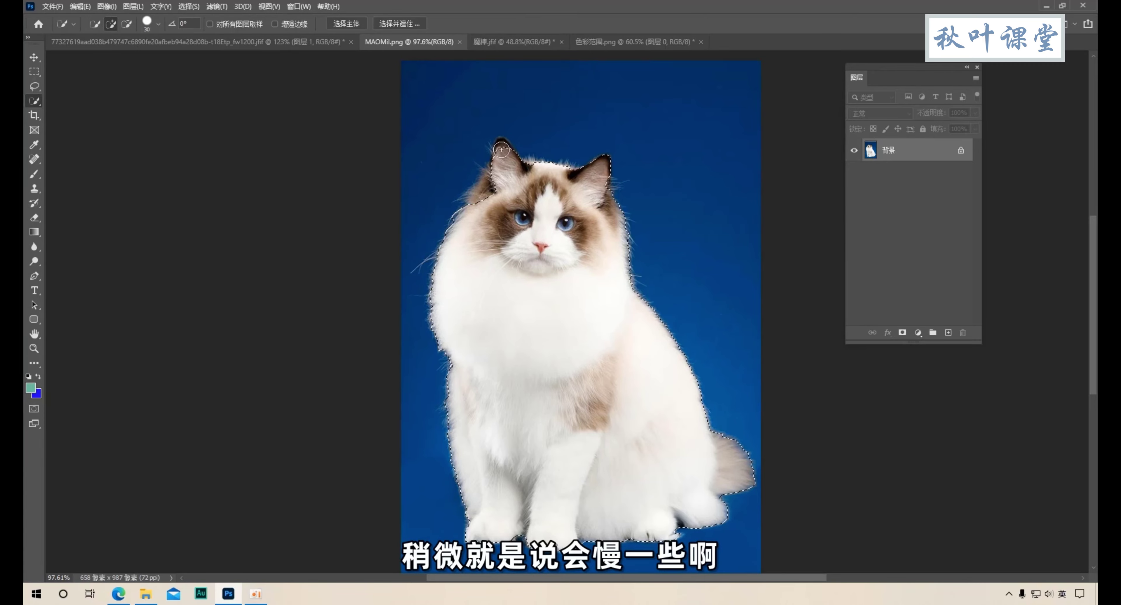
left_click_drag(501, 150, 494, 181)
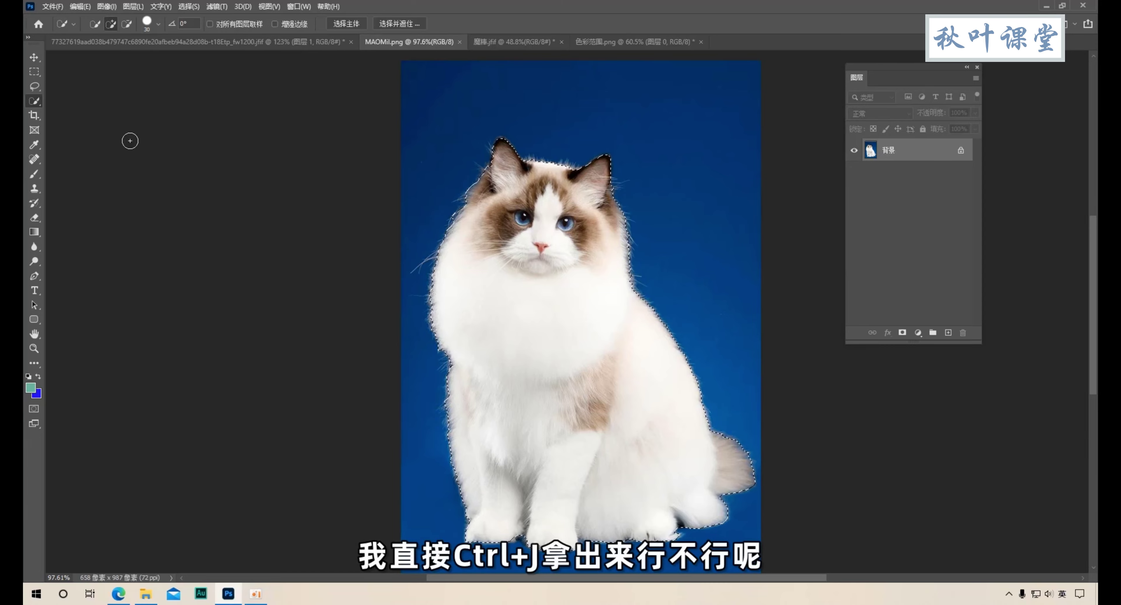
key("ctrl+j")
left_click(853, 173)
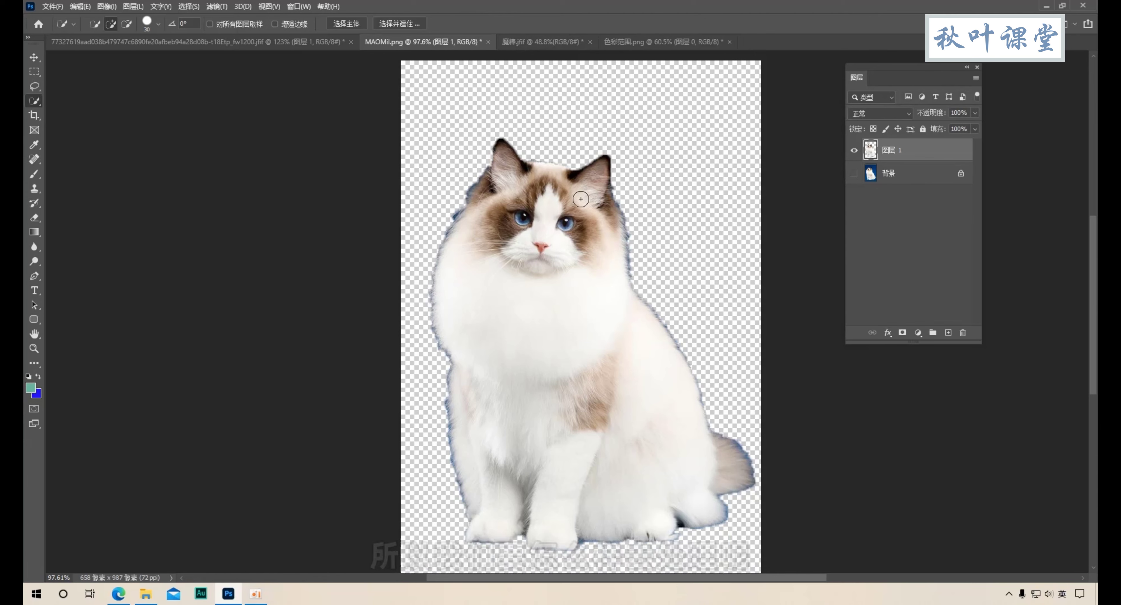
key("ctrl+z")
key("ctrl+z")
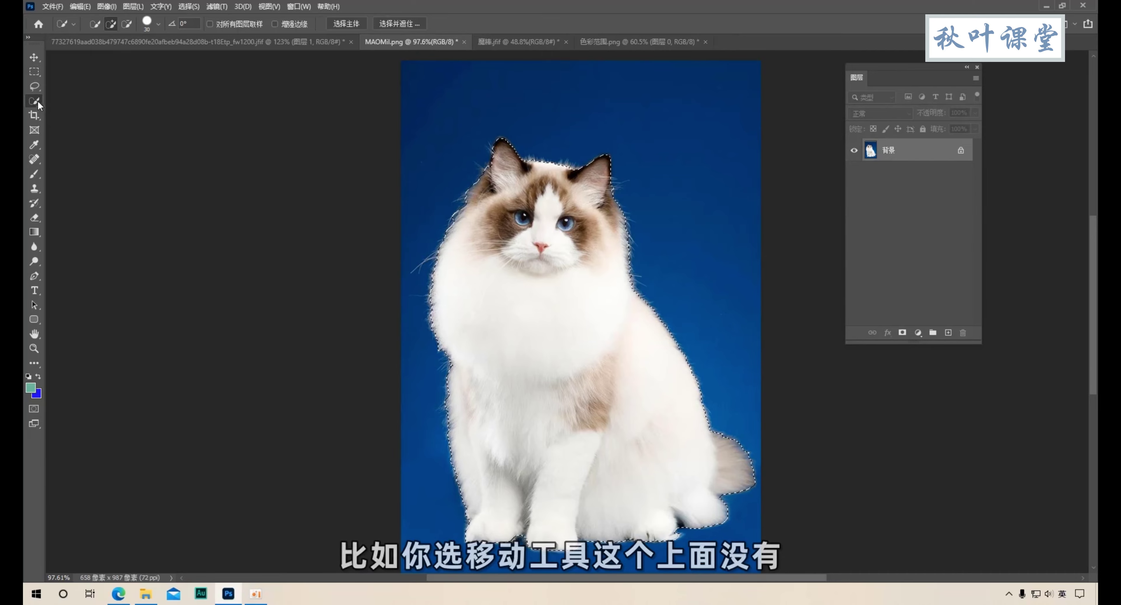
- Open Select and Mask from the Quick Selection Tool with preview opacity at 100%
left_click(38, 58)
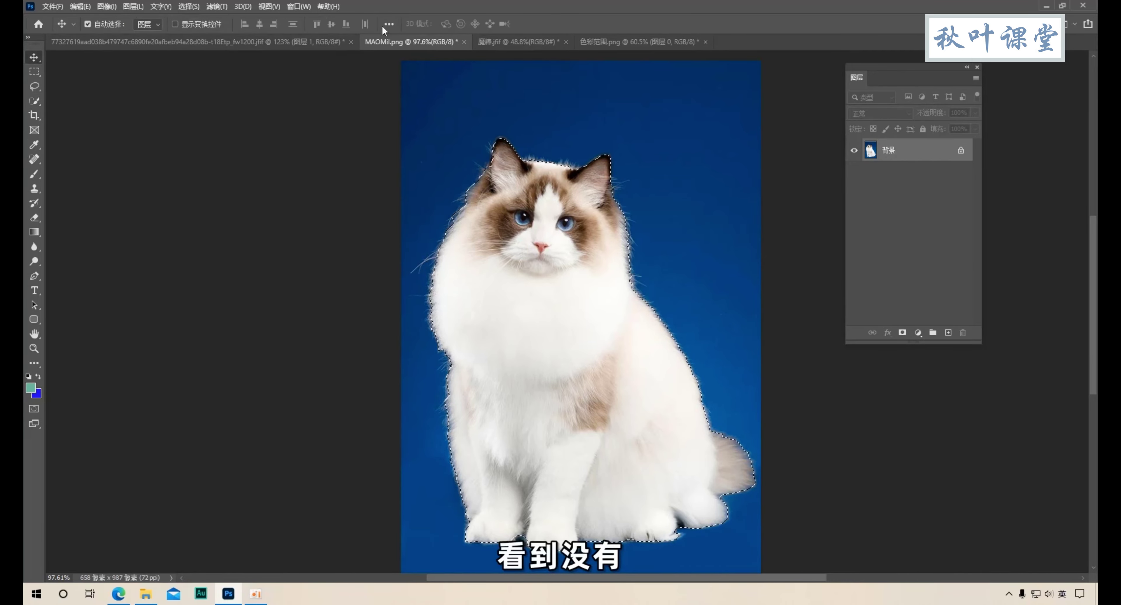
left_click(34, 101)
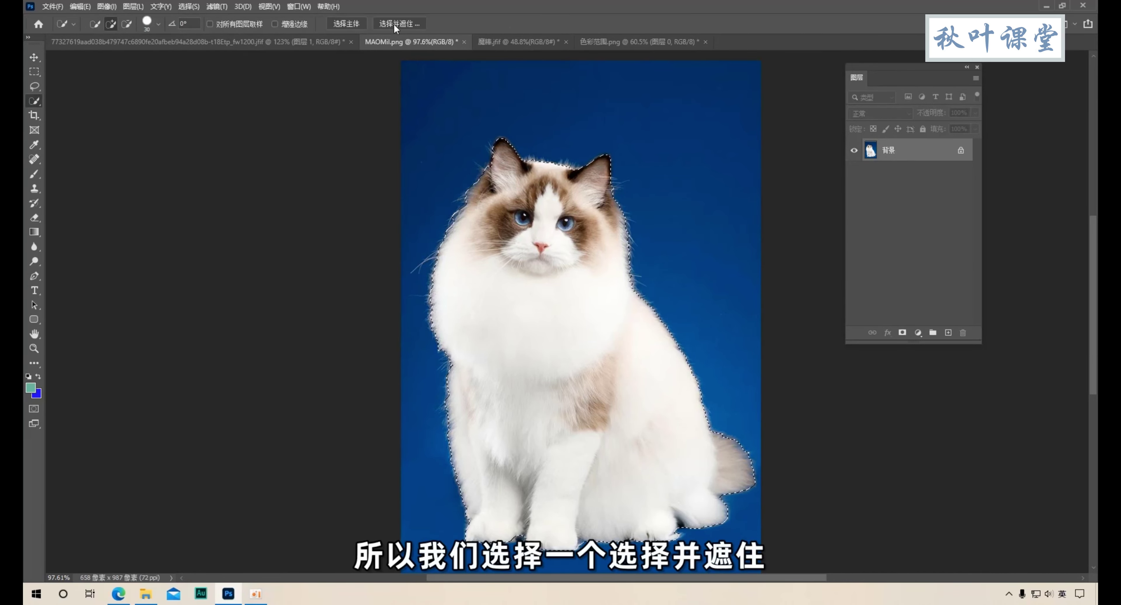
left_click(399, 23)
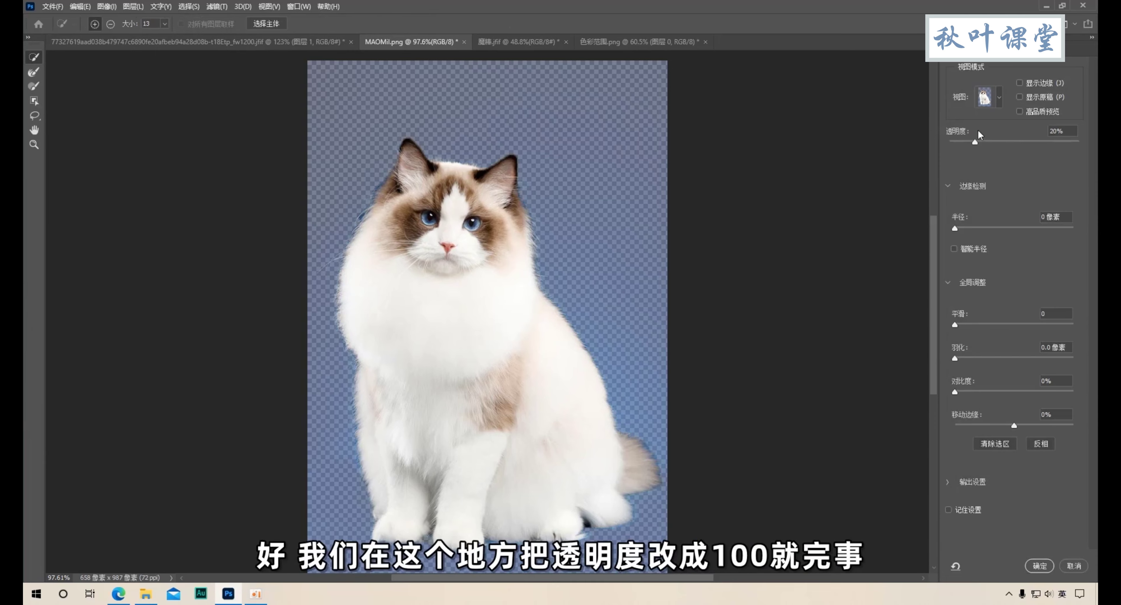
left_click_drag(975, 140, 1078, 141)
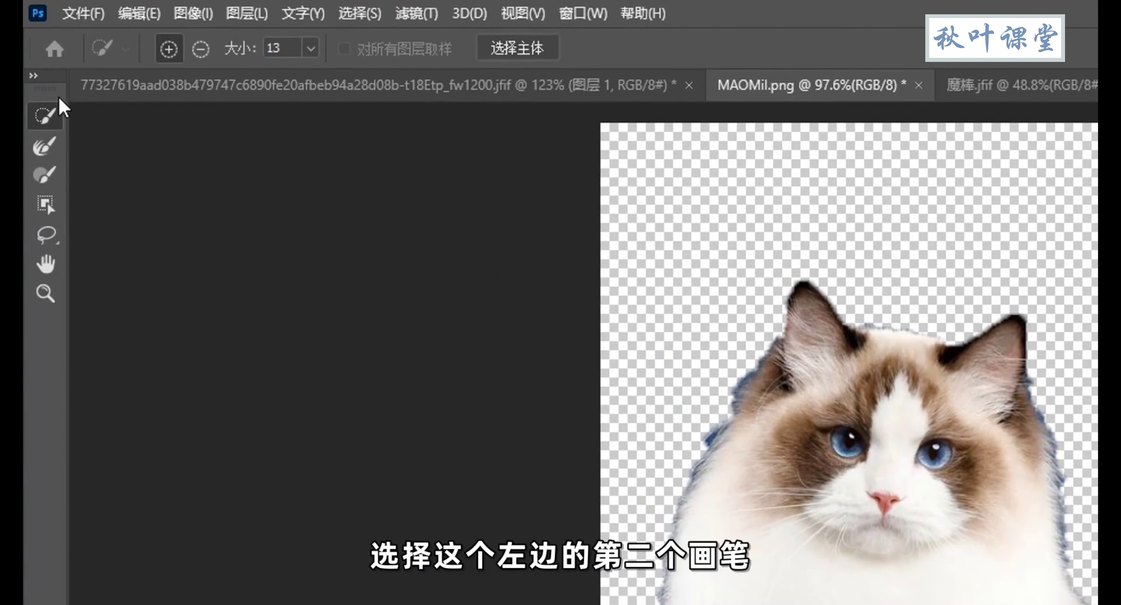
- Choose the Refine Edge Brush and increase its size from 13 to 58
left_click(45, 147)
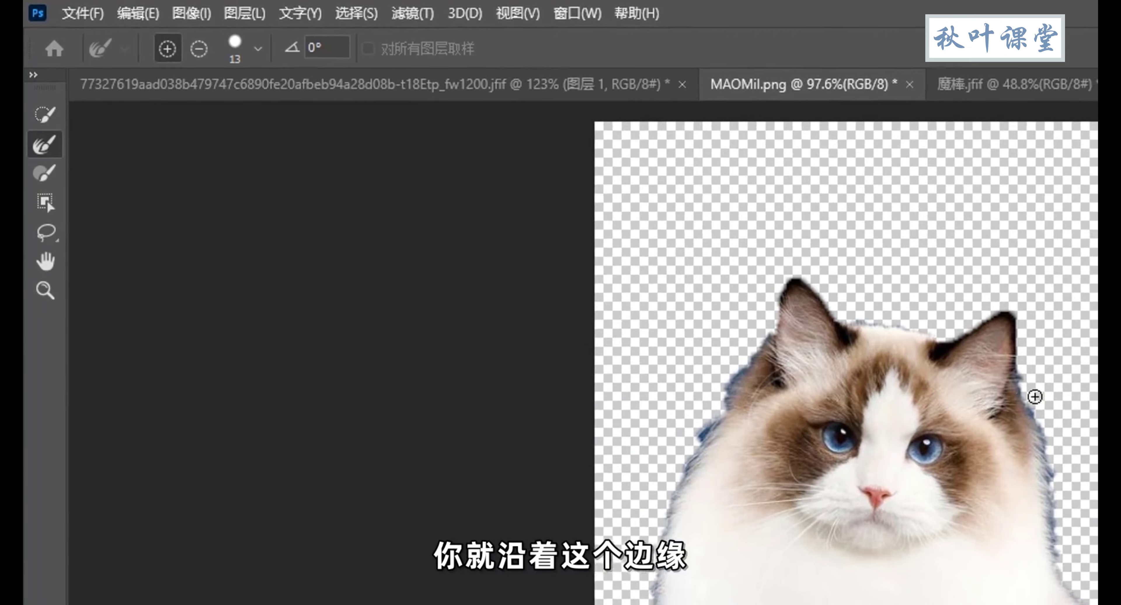
right_click(975, 394)
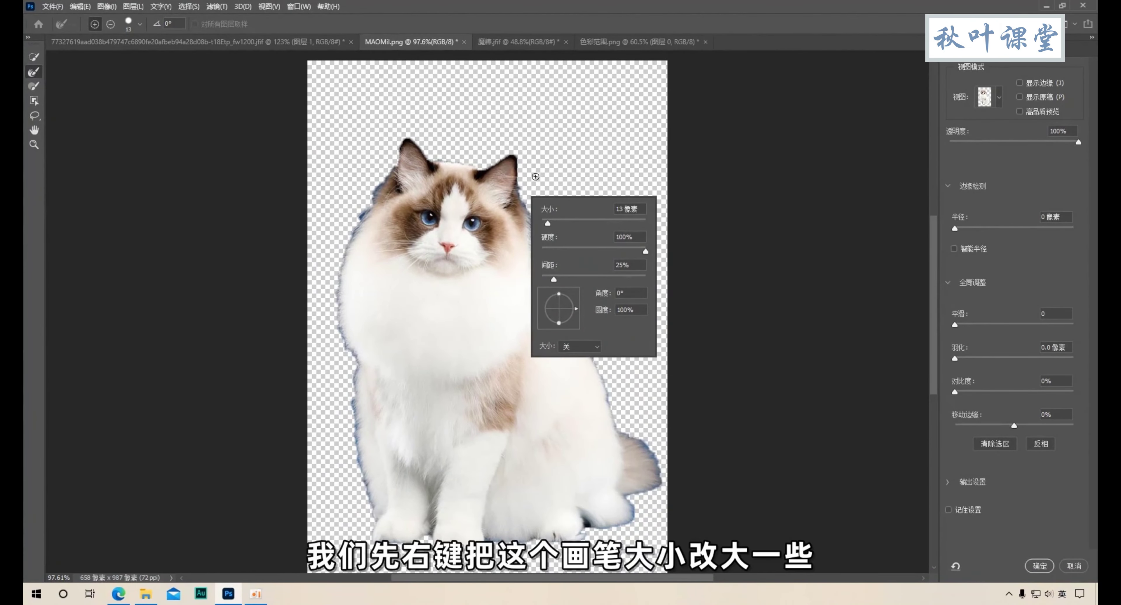
right_click(535, 176)
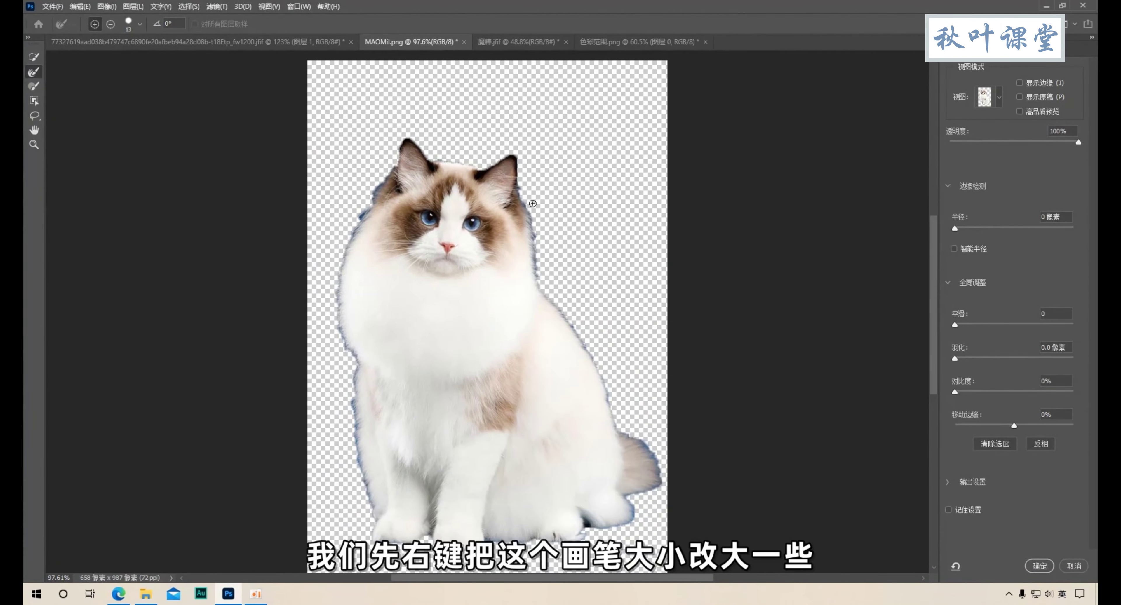
mouse_move(551, 216)
left_mouse_down()
mouse_move(572, 216)
mouse_move(561, 294)
mouse_move(621, 348)
mouse_move(657, 496)
mouse_move(606, 542)
mouse_move(455, 525)
mouse_move(371, 537)
mouse_move(336, 345)
mouse_move(350, 195)
mouse_move(395, 117)
mouse_move(447, 150)
mouse_move(501, 142)
mouse_move(452, 147)
mouse_move(555, 250)
mouse_move(555, 232)
mouse_move(567, 298)
mouse_move(645, 395)
mouse_move(621, 371)
left_mouse_up()
key("Return")
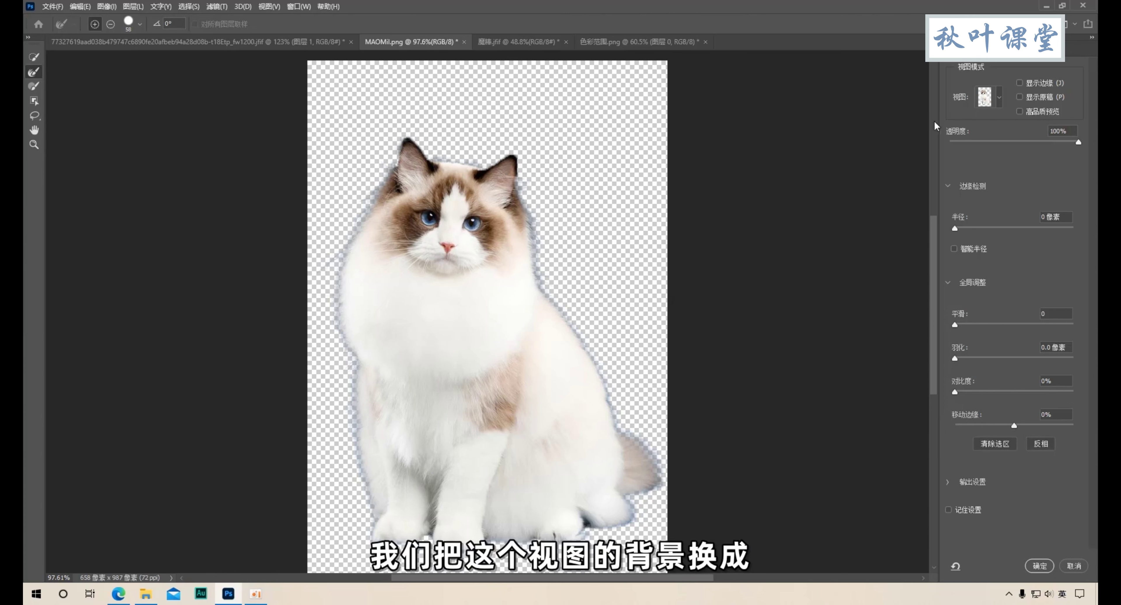
- Preview the cutout On Black, then On White at 100% opacity
left_click(996, 99)
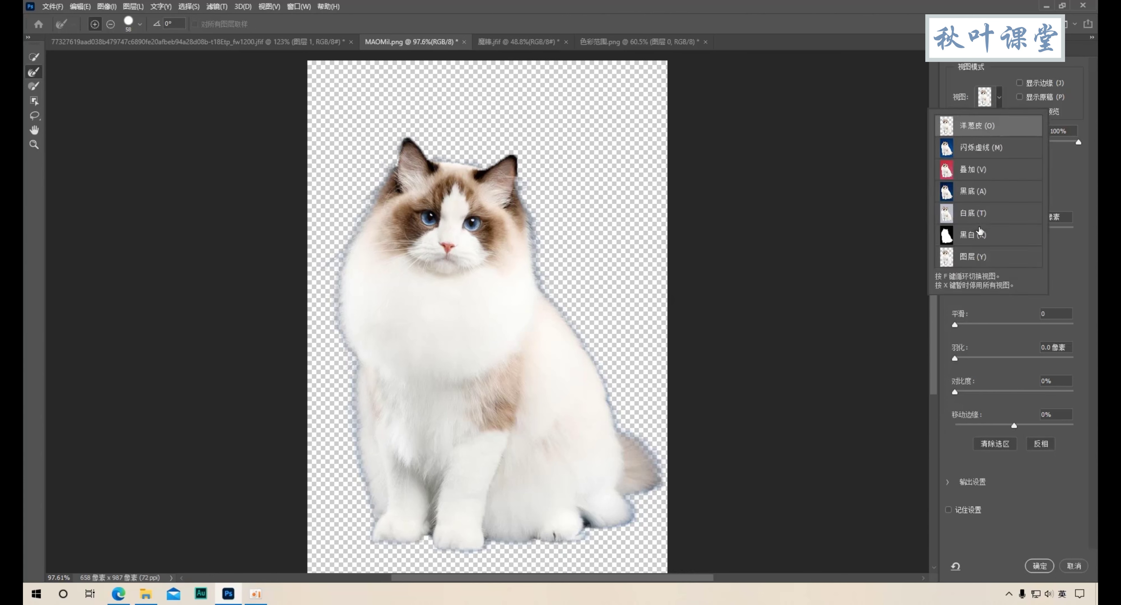
left_click(972, 191)
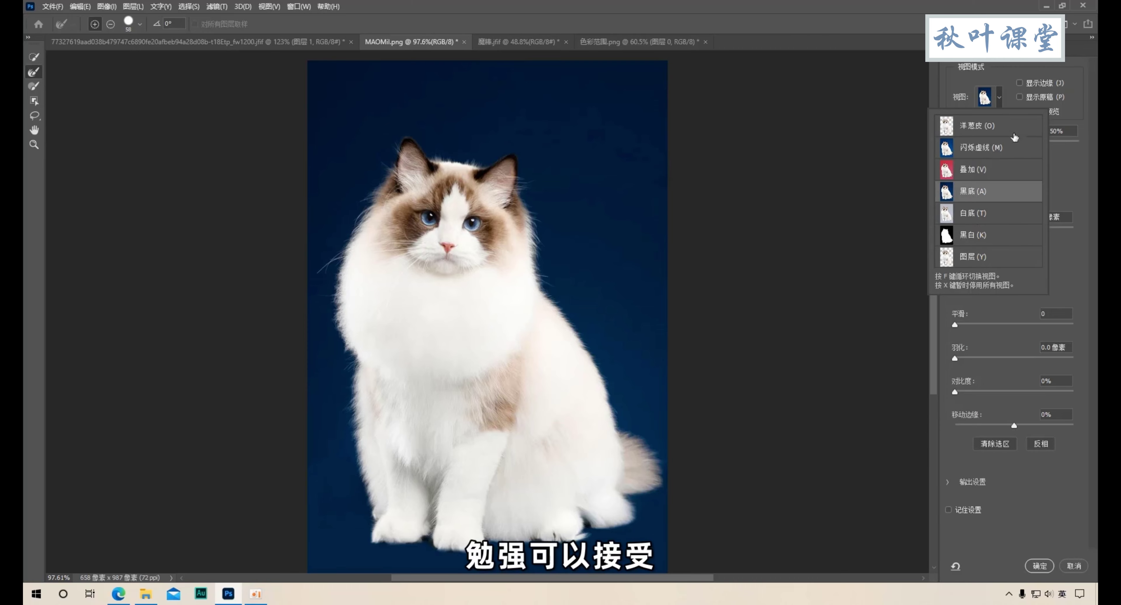
left_click(1061, 153)
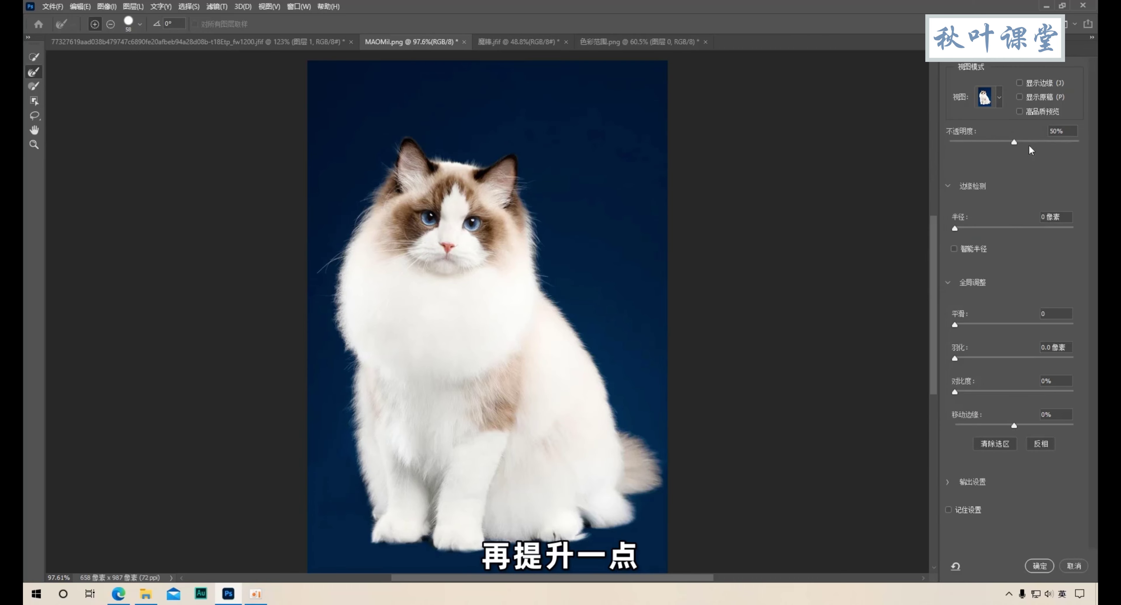
left_click_drag(1028, 144, 1081, 143)
left_click(994, 98)
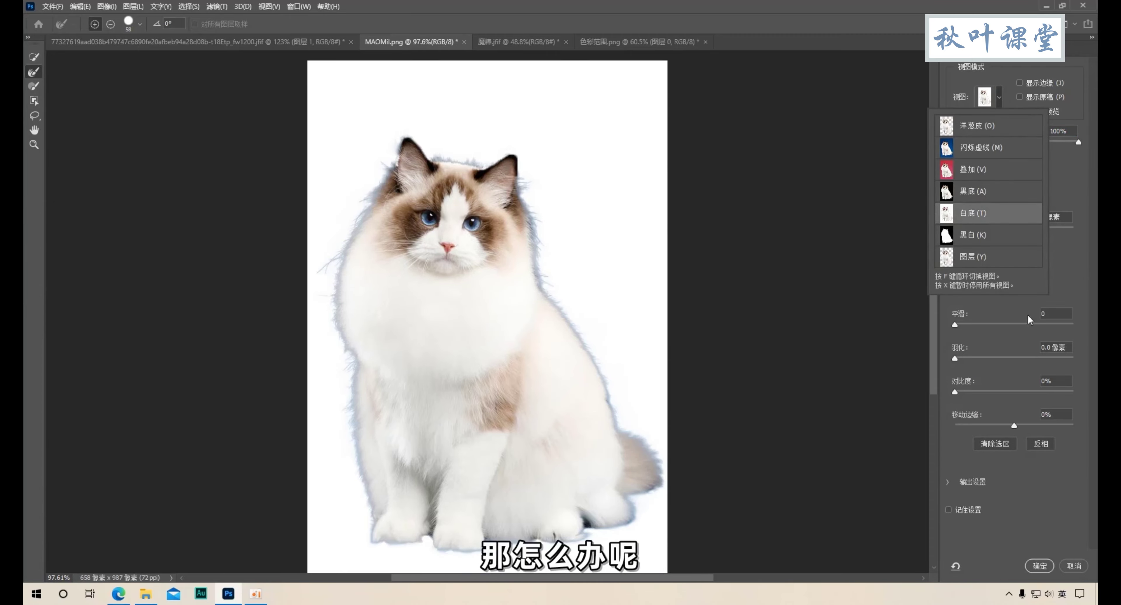
left_click(1005, 213)
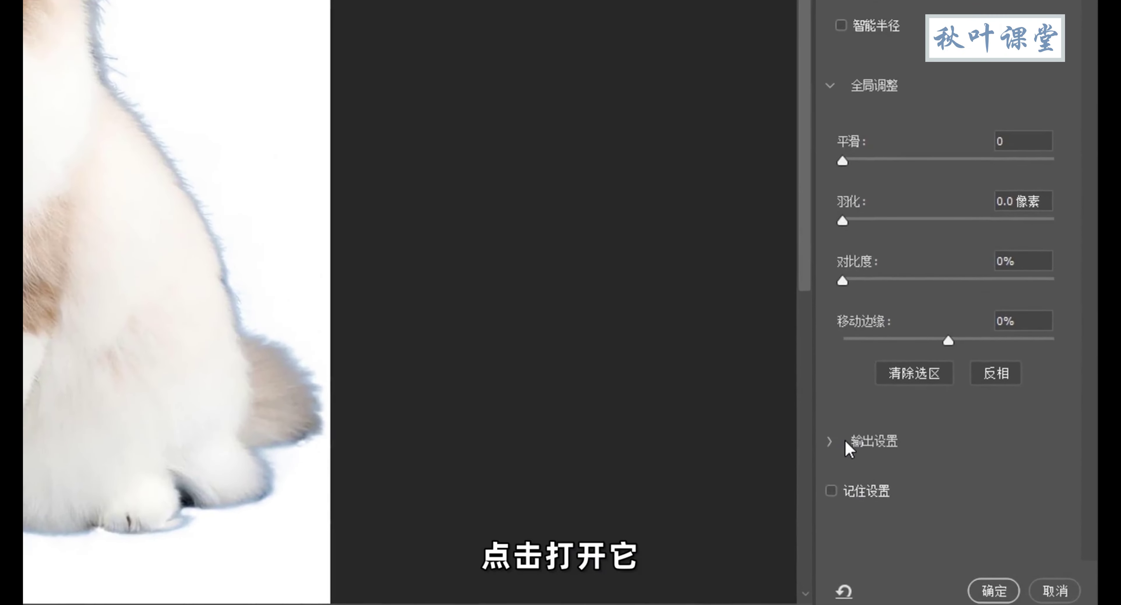
- Turn on Decontaminate Colors at 100% in Output Settings
left_click(846, 441)
scroll(870, 413, "down", 2)
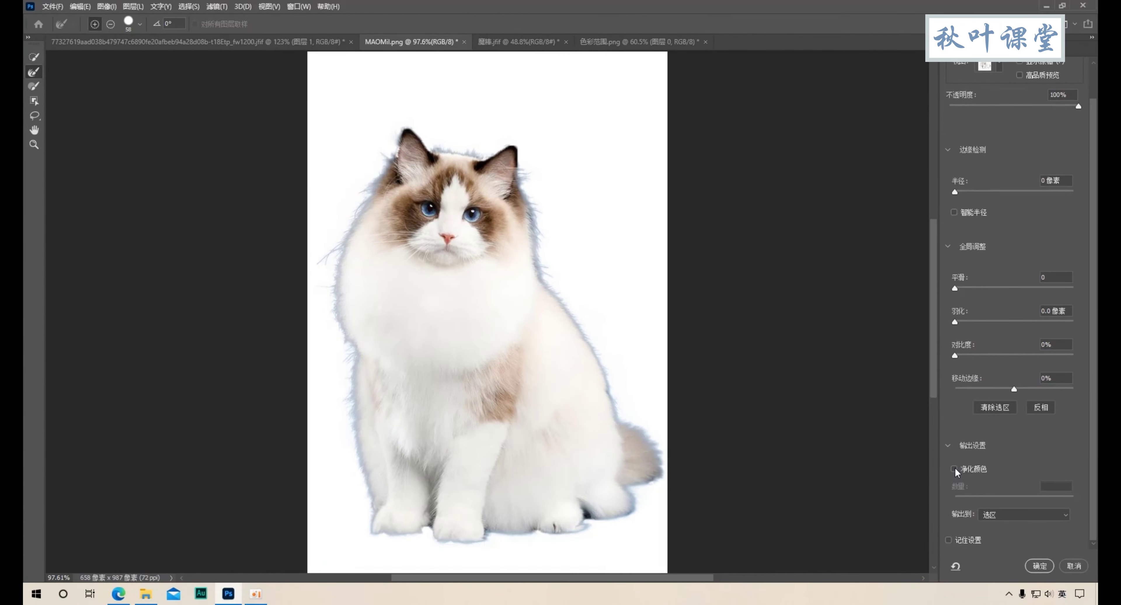
left_click(954, 468)
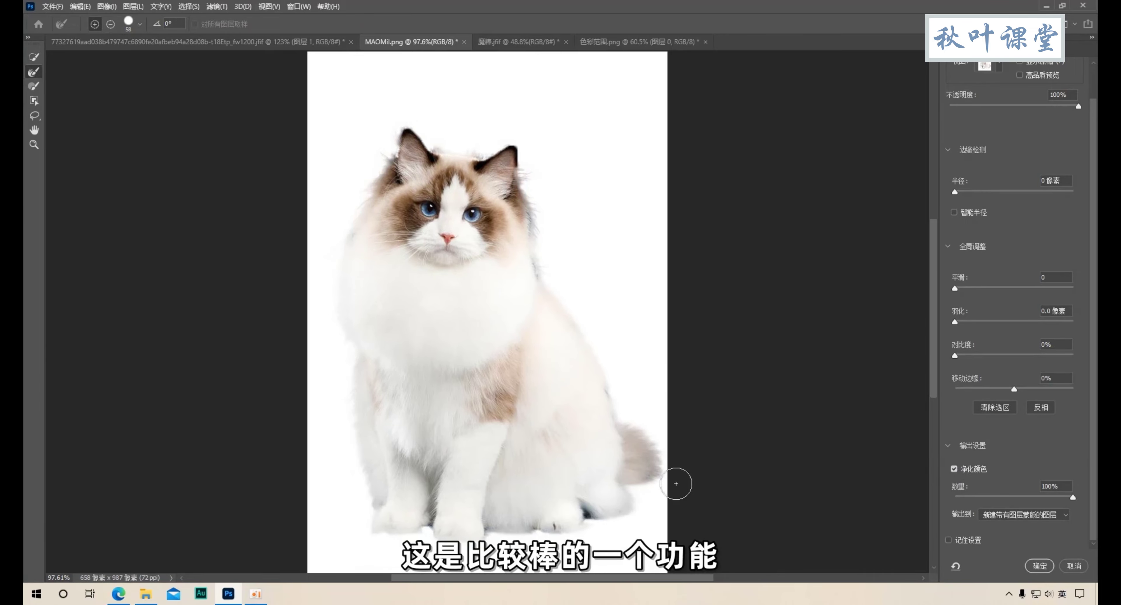
- Refine the fur edges near the head and right side; output to New Layer with Layer Mask
left_click_drag(543, 195, 540, 229)
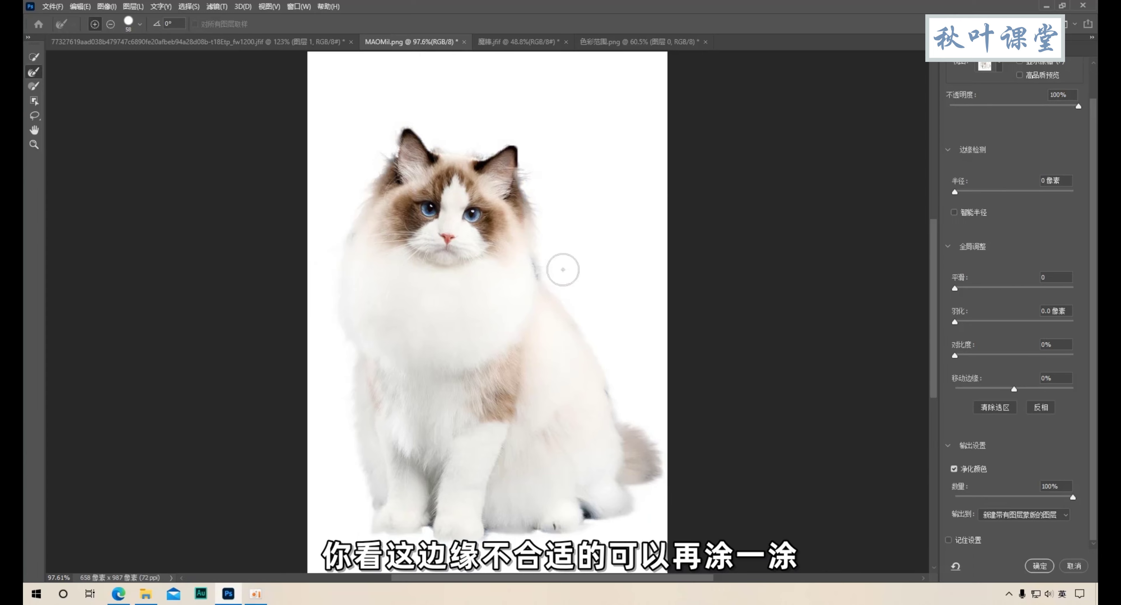
left_click_drag(607, 313, 643, 407)
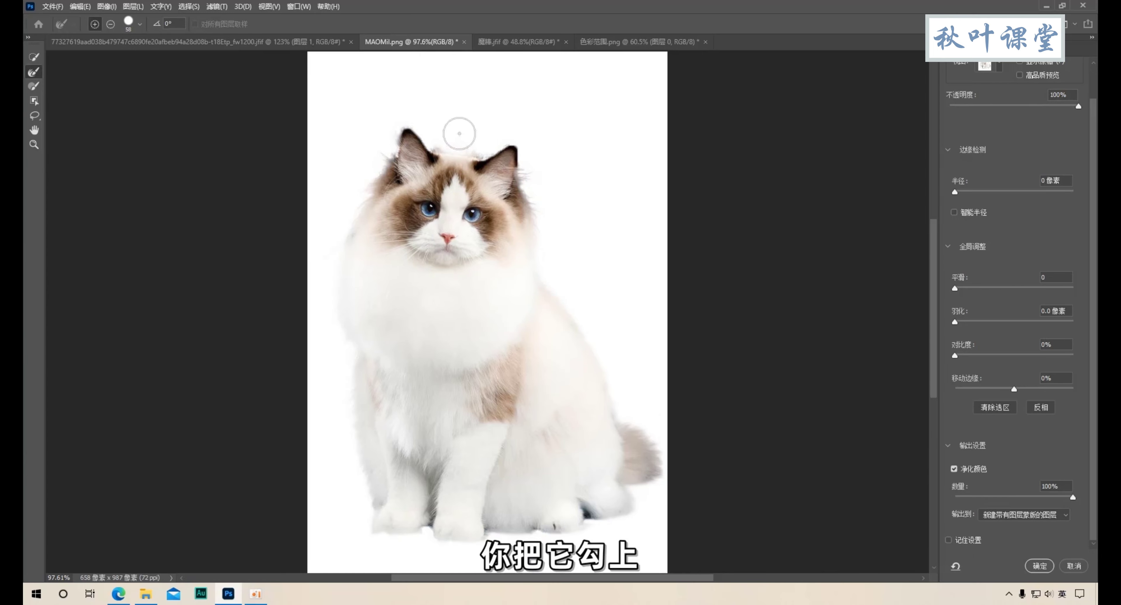
left_click(993, 515)
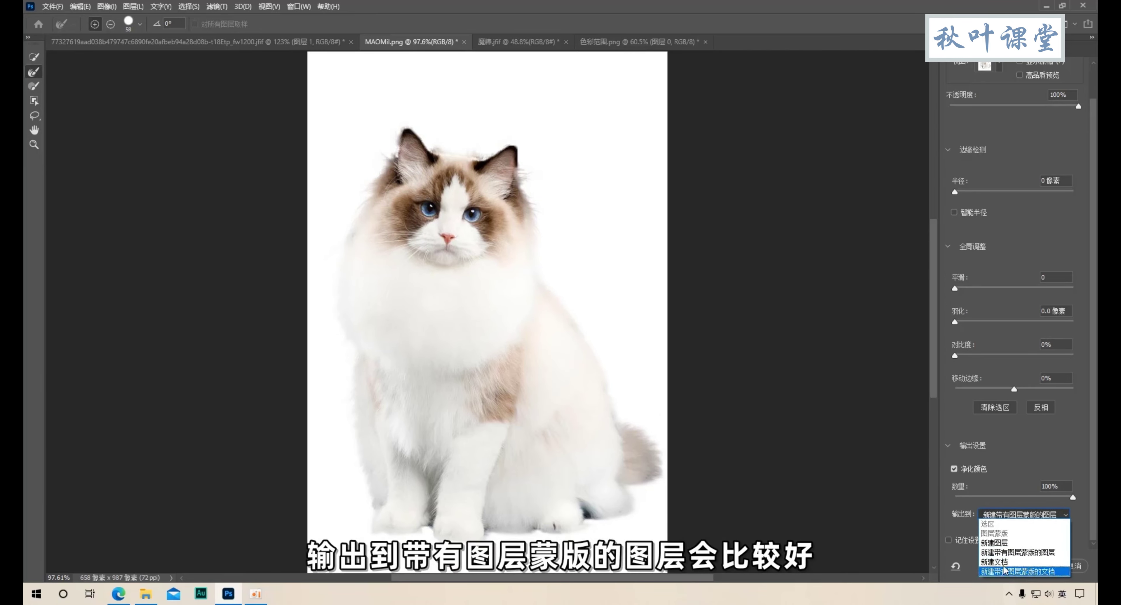
left_click(1013, 553)
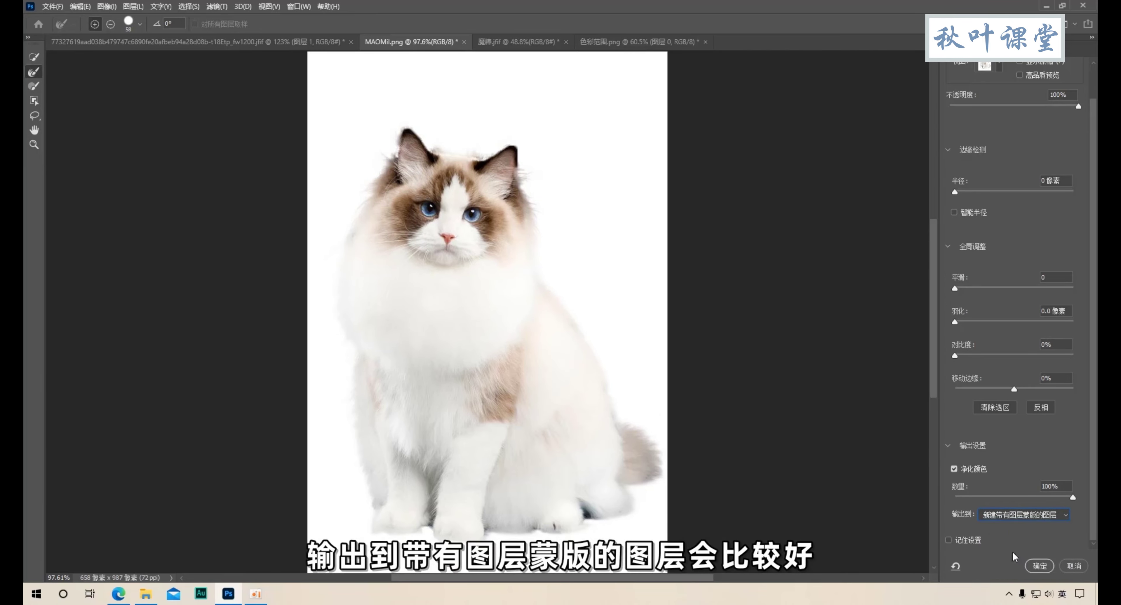
- Apply the masked cutout and add a teal-filled 图层 1 beneath the cat copy
left_click(1039, 566)
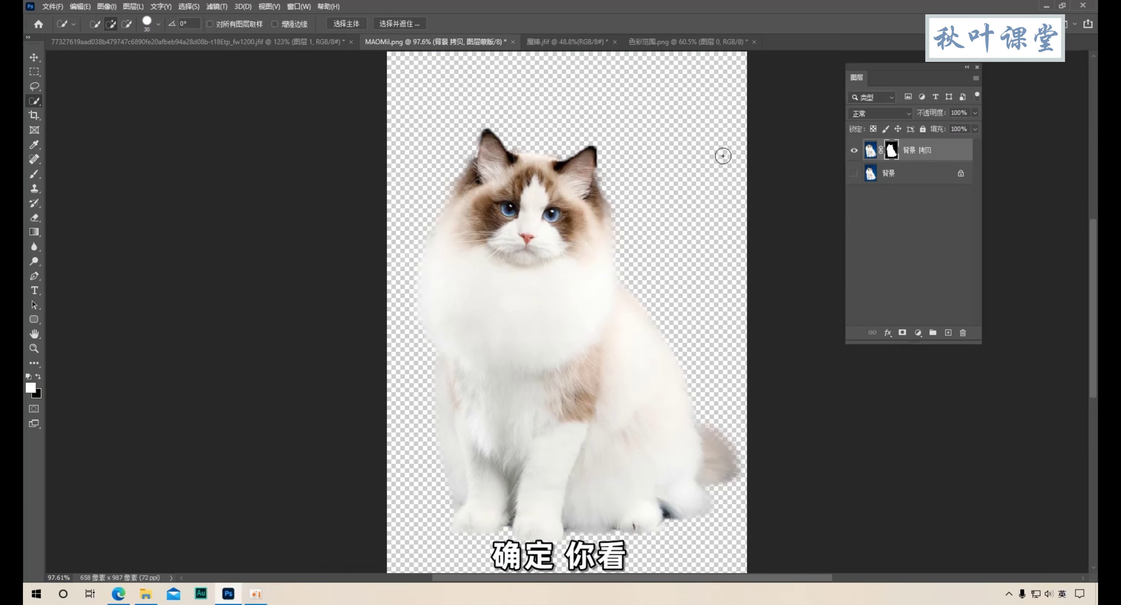
left_click(947, 333)
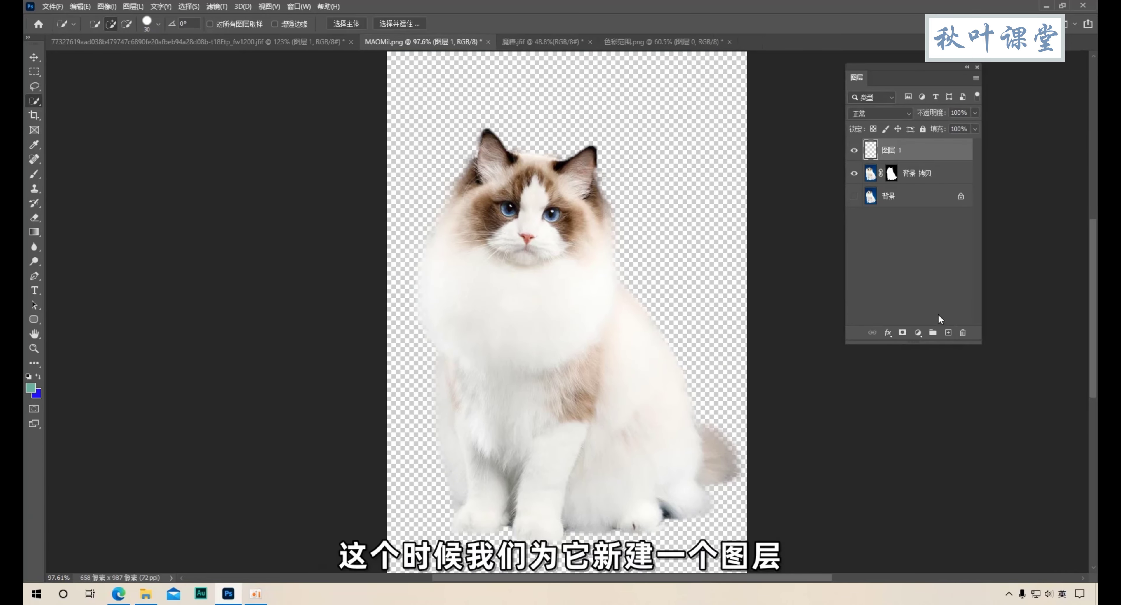
left_click_drag(896, 150, 908, 188)
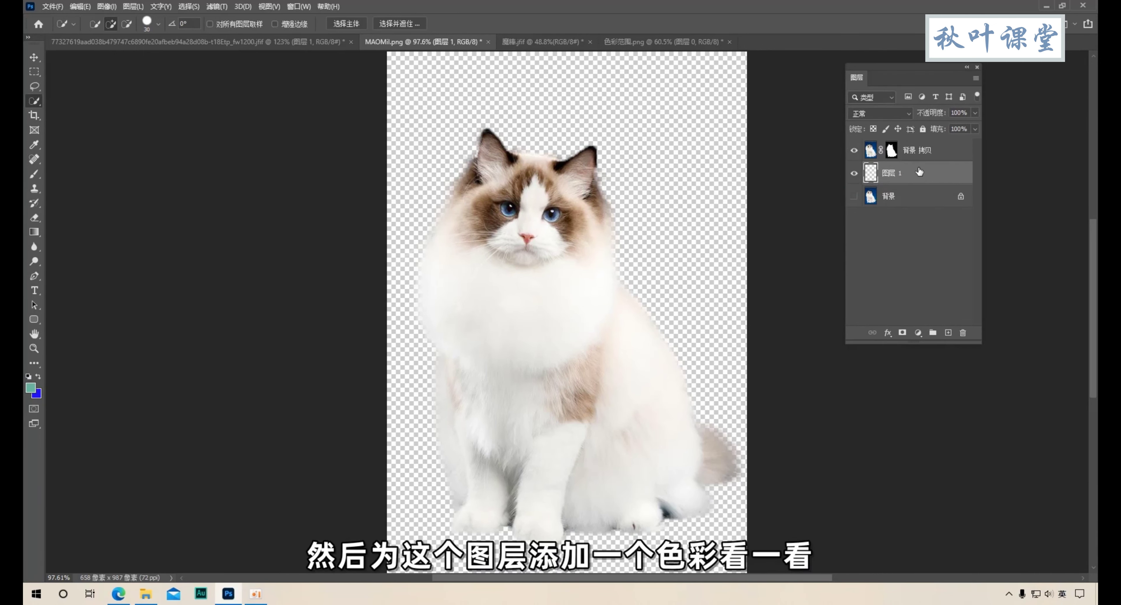
key("alt+Delete")
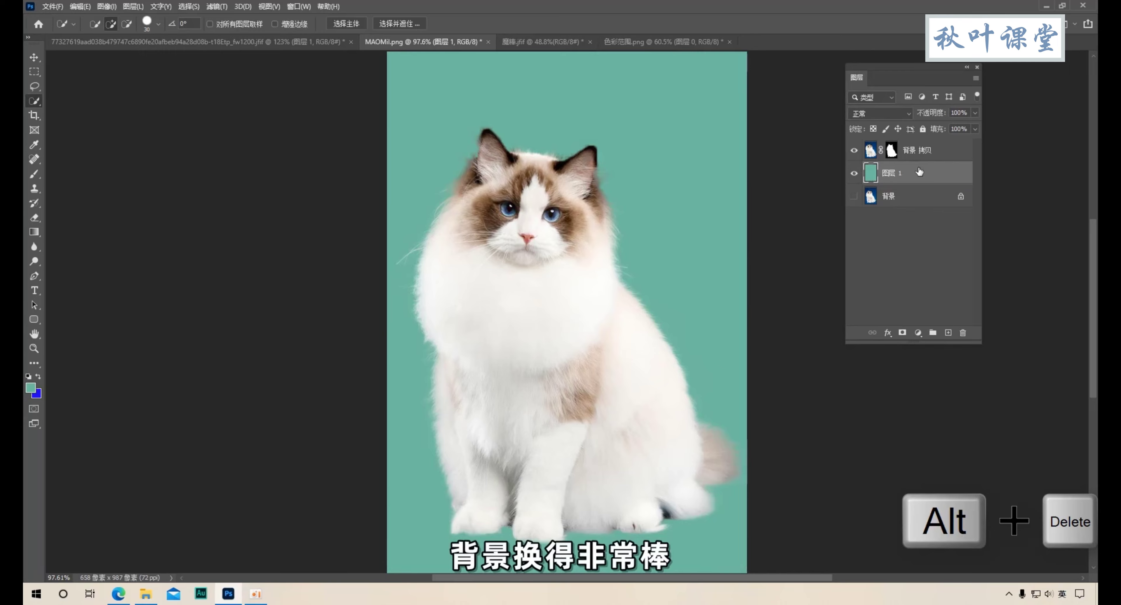
left_click(887, 332)
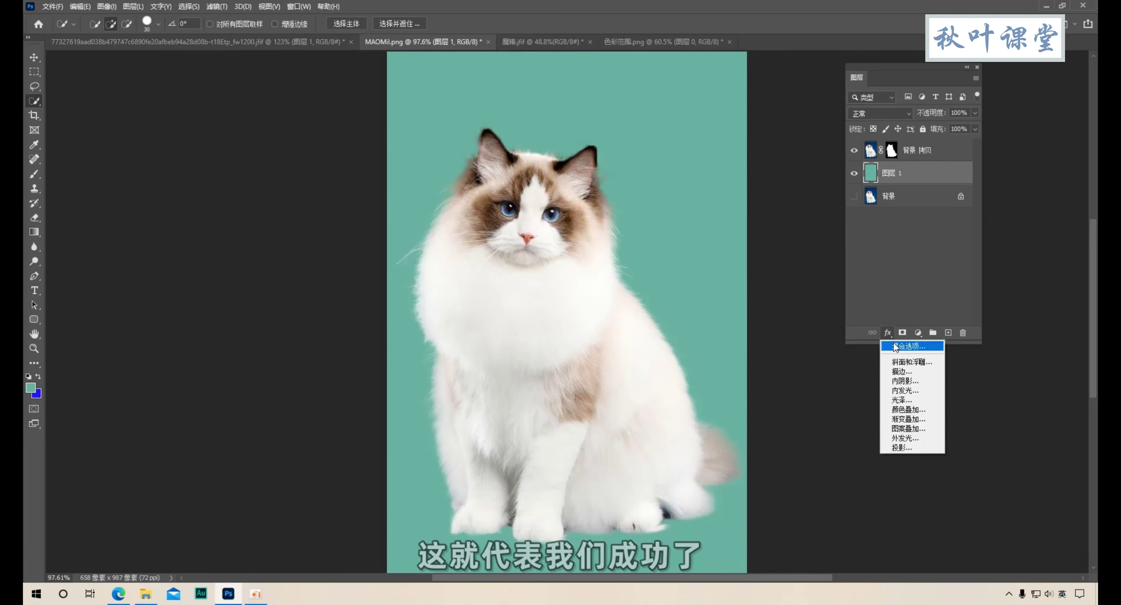
- Add a Color Overlay effect to 图层 1 and bring up its colour picker
left_click(917, 410)
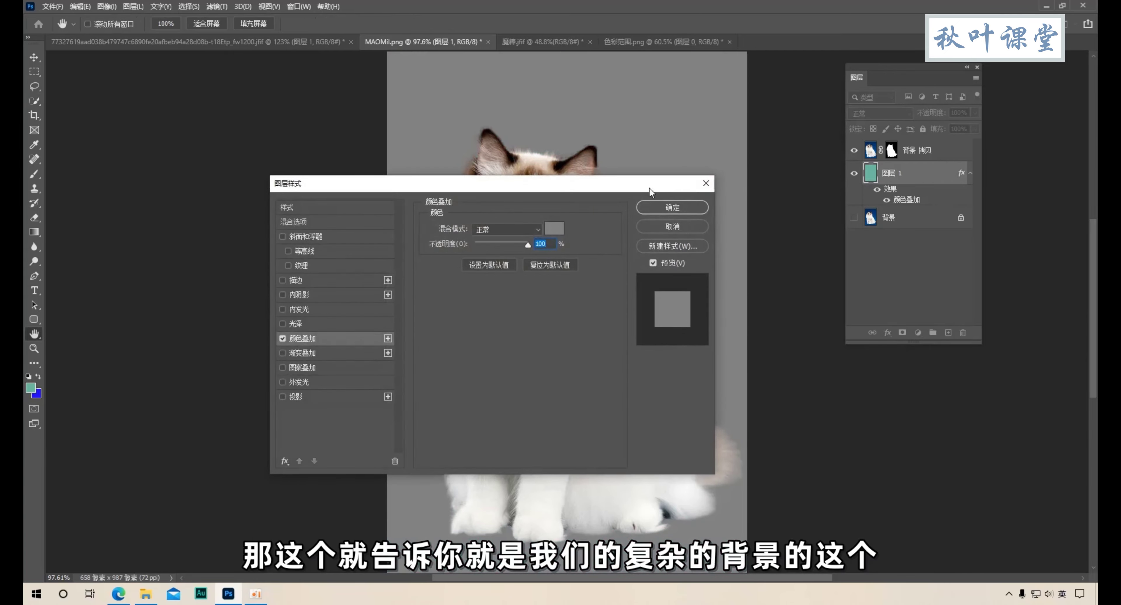
left_click_drag(650, 192, 1055, 92)
left_click(960, 130)
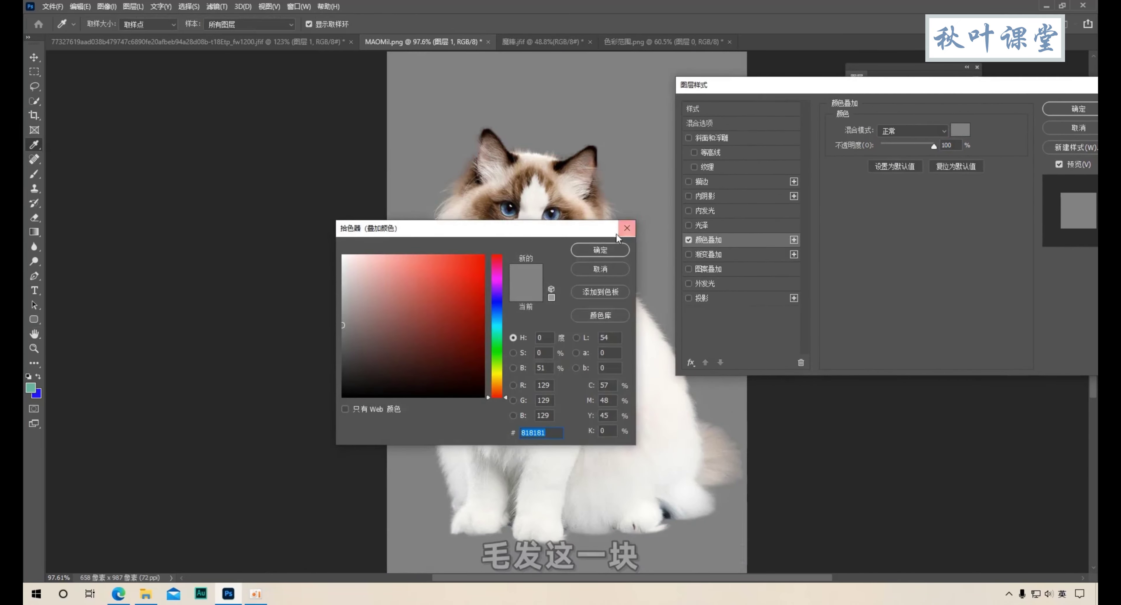
left_click_drag(617, 233, 967, 163)
- Set the overlay colour to a muted brown and confirm both dialogs
left_click(834, 236)
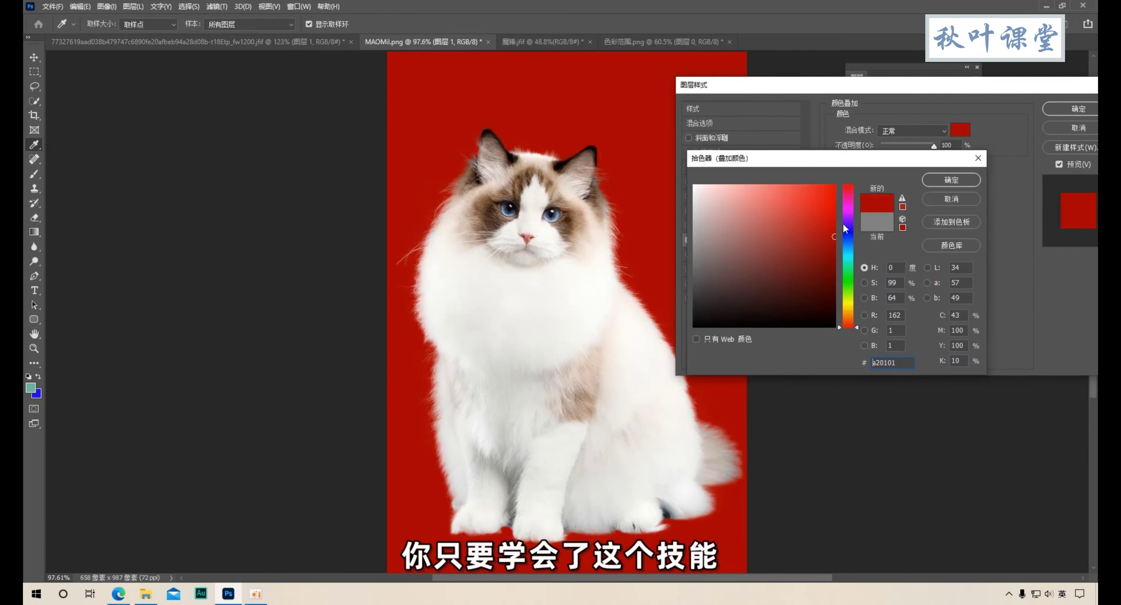
left_click_drag(848, 216, 849, 327)
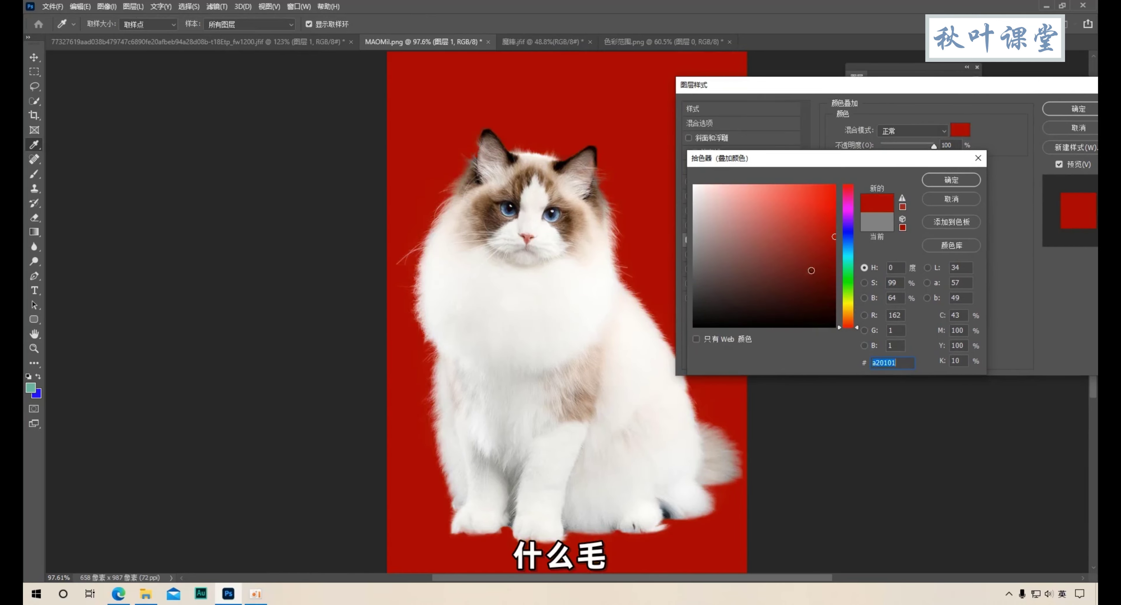
left_click(780, 226)
left_click_drag(780, 227, 834, 198)
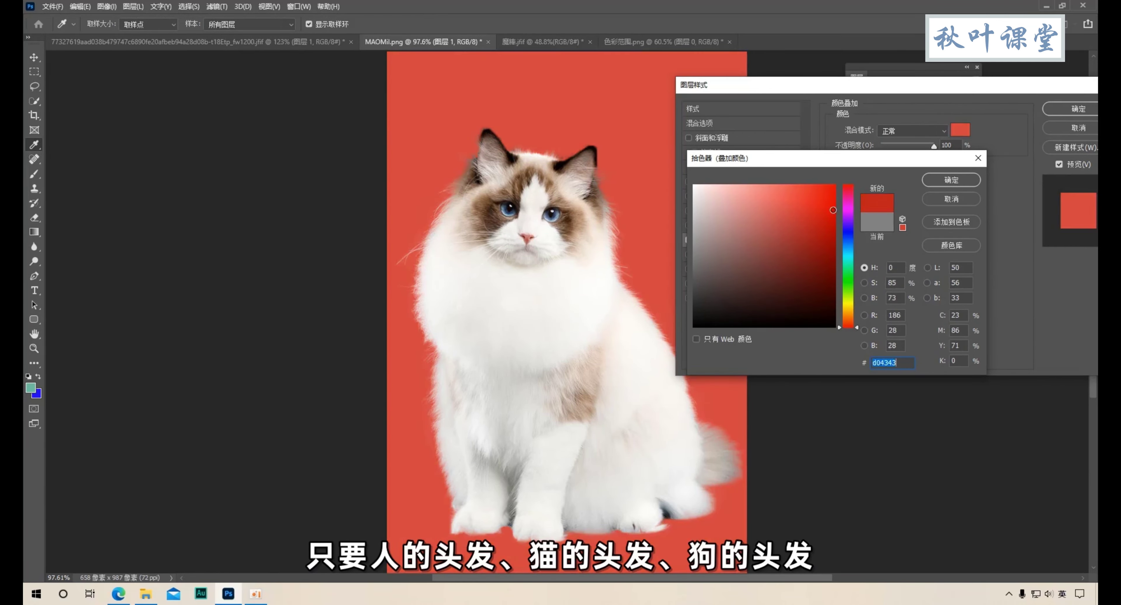
left_click_drag(848, 289, 849, 315)
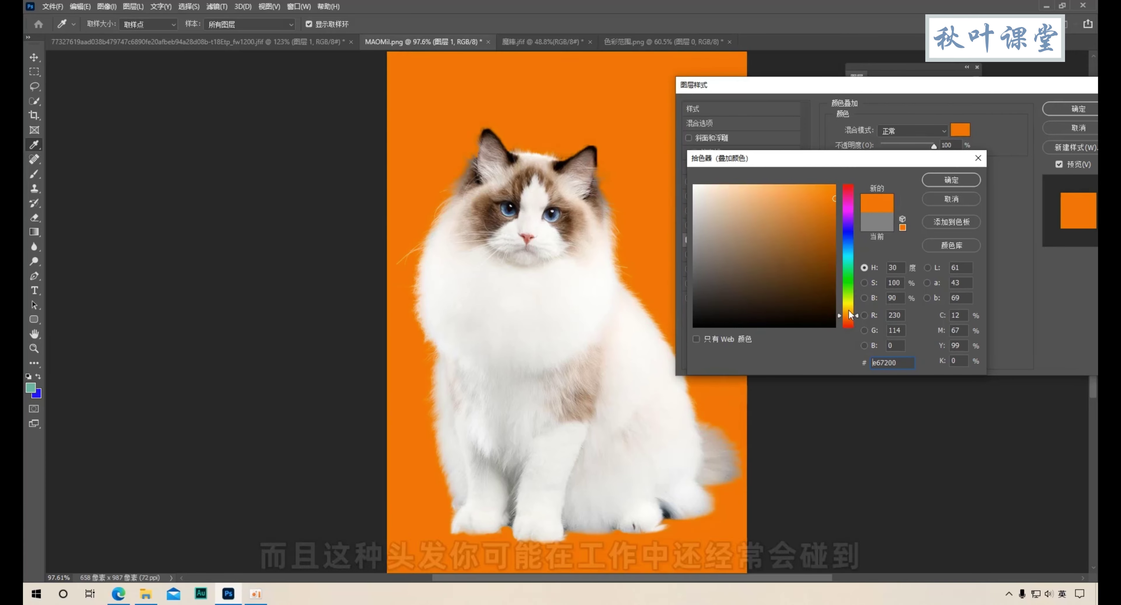
left_click_drag(767, 244, 742, 274)
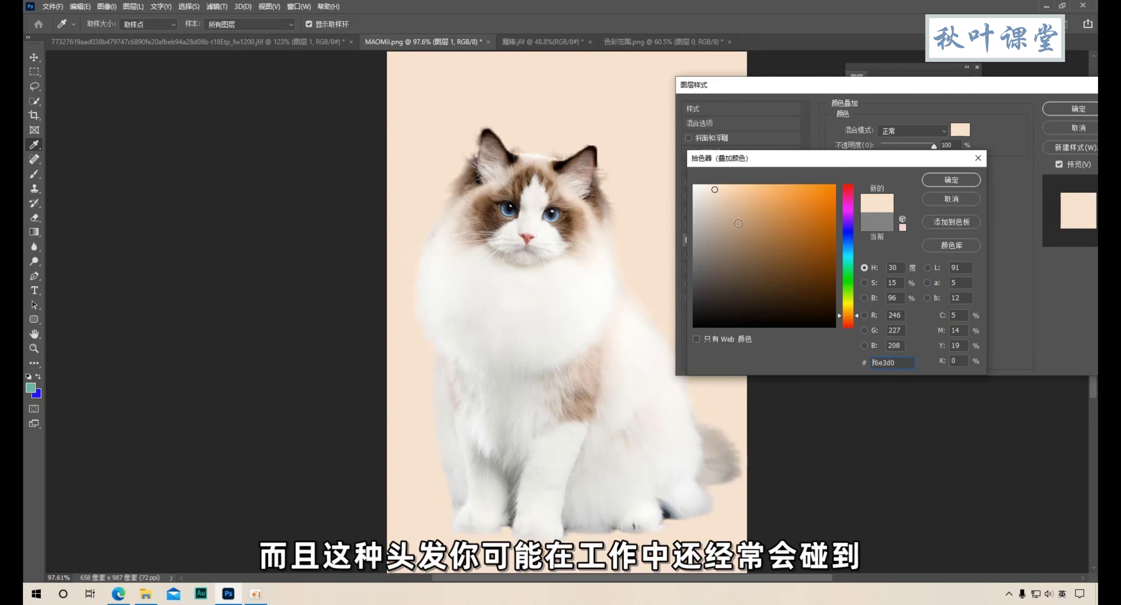
left_click(961, 185)
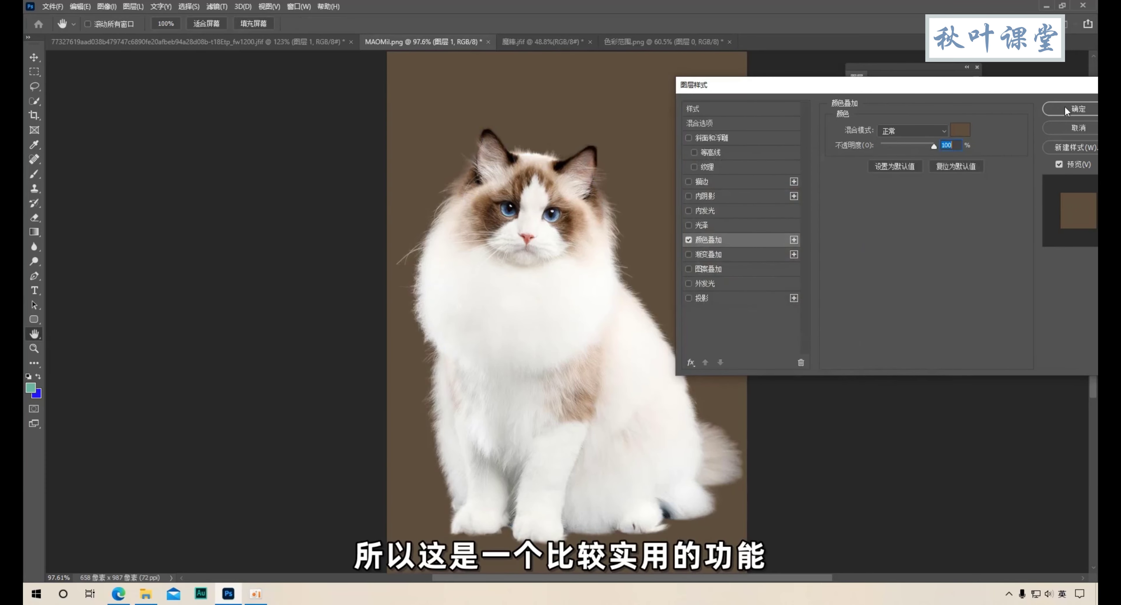
left_click(1064, 107)
key("w")
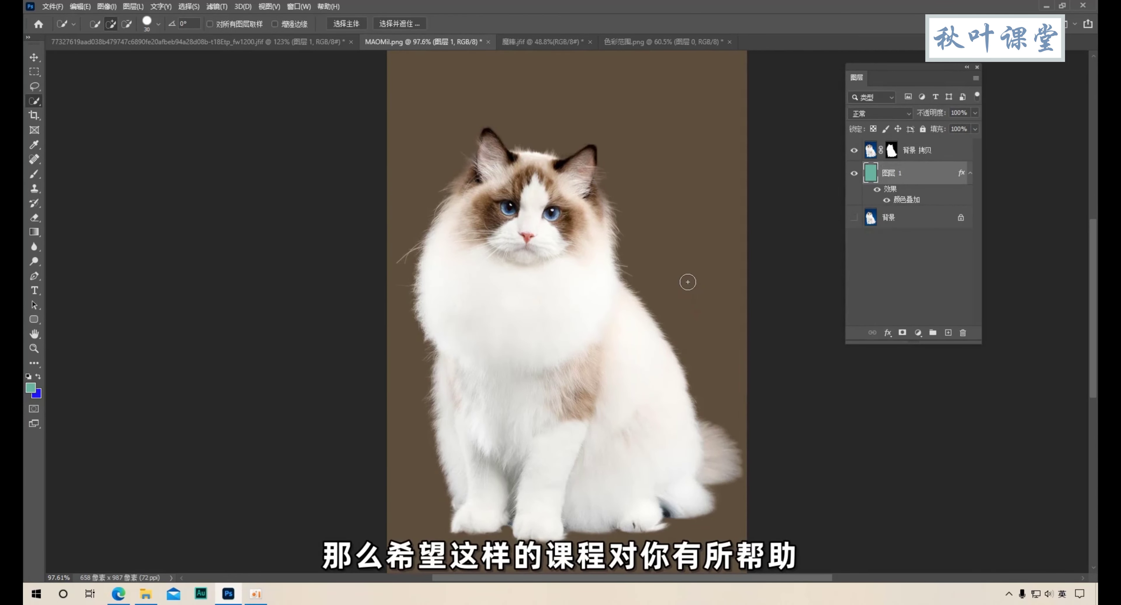